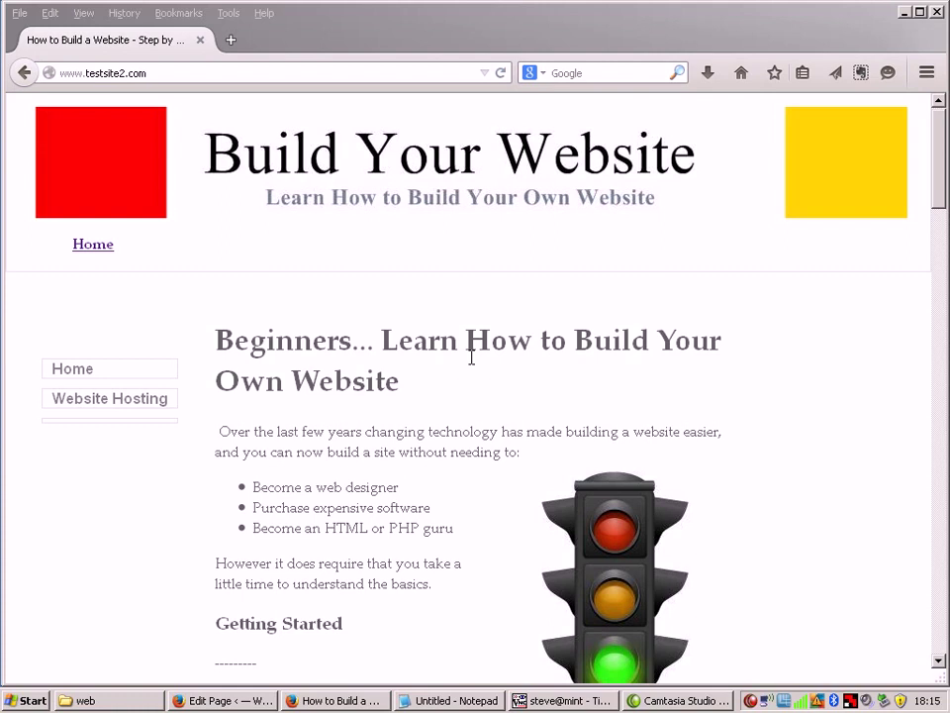
mouse_move(935, 195)
mouse_down()
mouse_move(936, 212)
mouse_move(938, 197)
mouse_up()
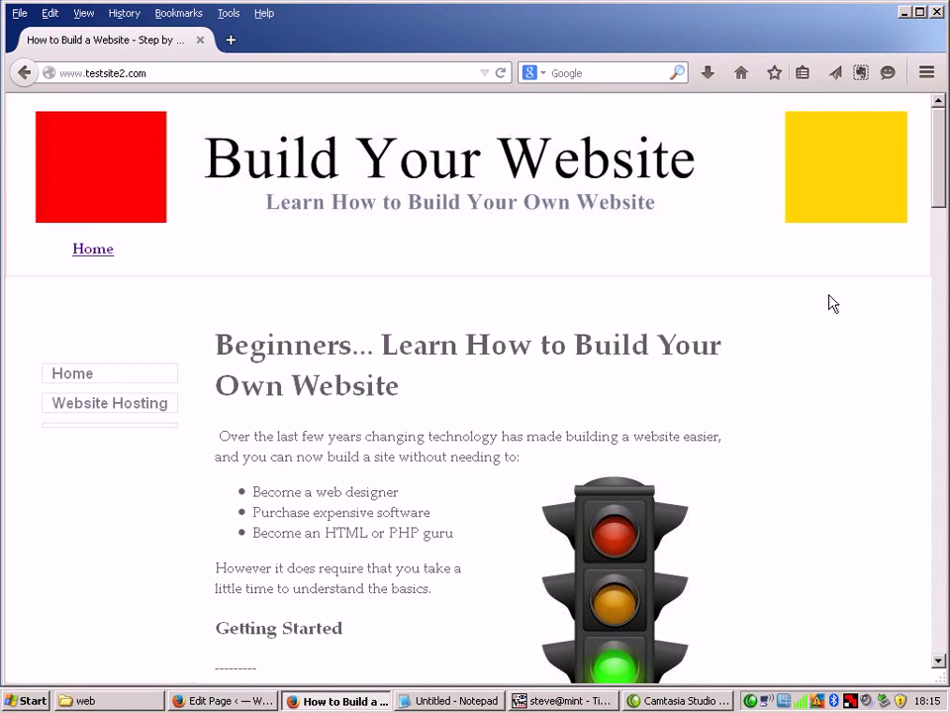
mouse_move(937, 202)
mouse_down()
mouse_move(930, 529)
mouse_move(935, 632)
mouse_move(945, 640)
mouse_move(945, 196)
mouse_up()
click(83, 13)
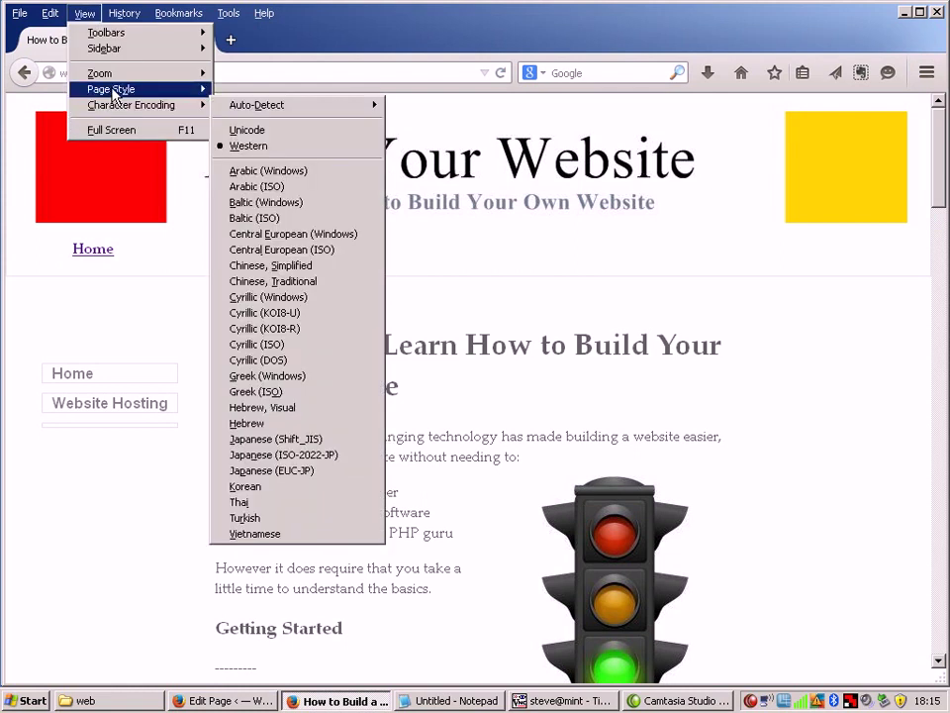
click(560, 61)
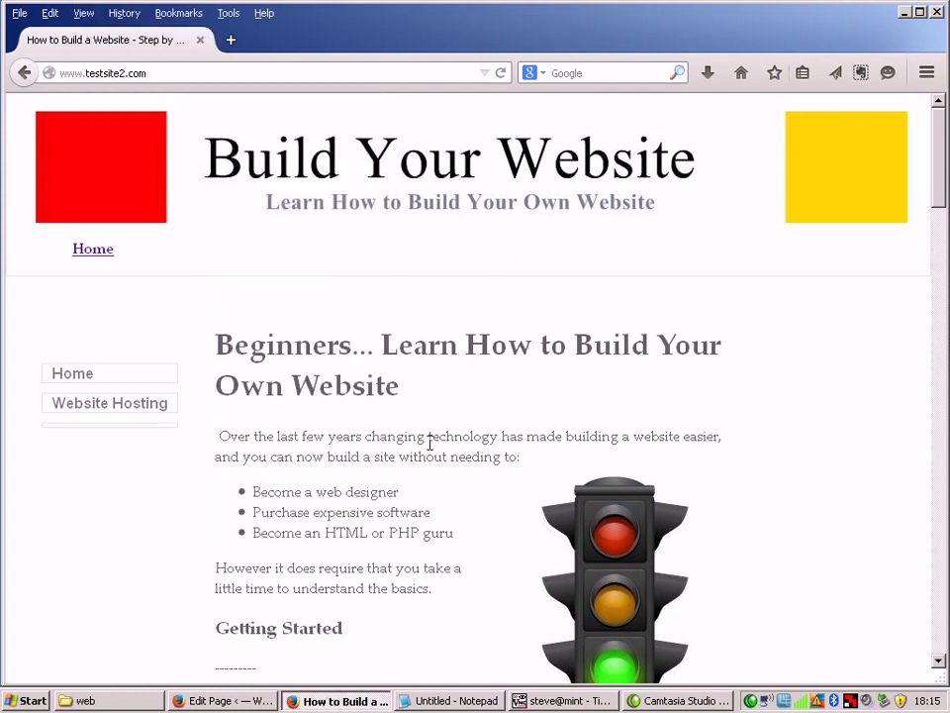
Step: View the home page's HTML source, examine the code including the meta description tag, and close the source window
right_click(465, 495)
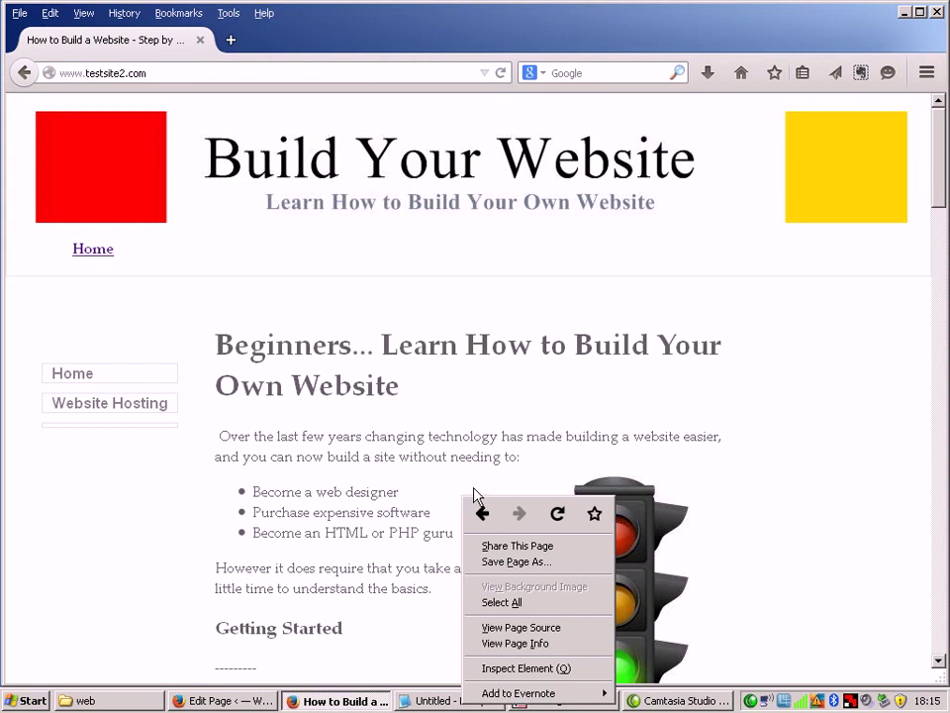
click(522, 629)
scroll(609, 341, down, 20)
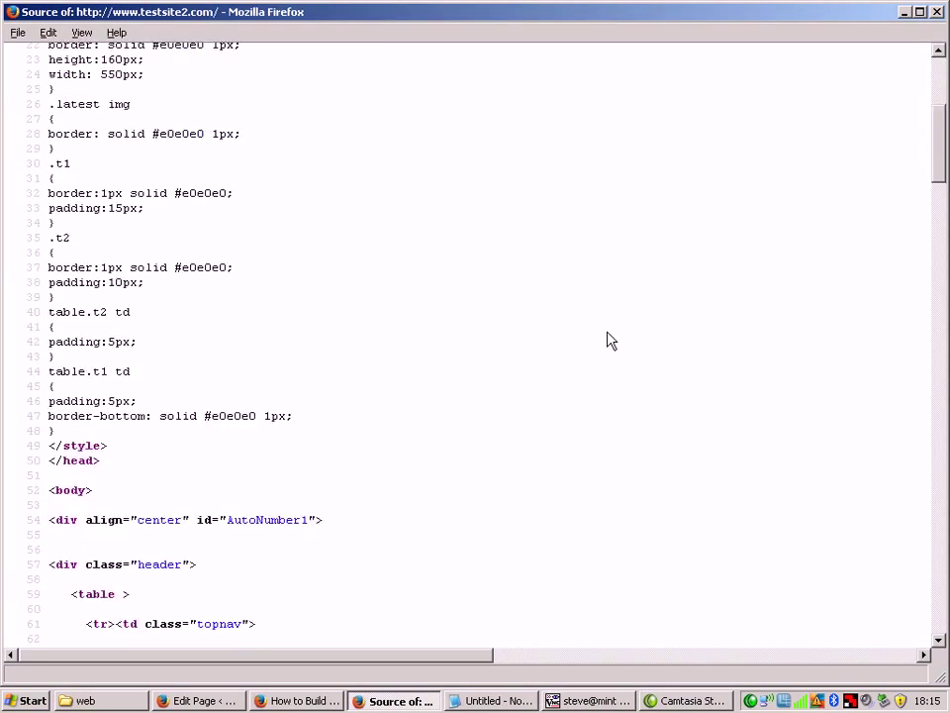
scroll(608, 340, down, 20)
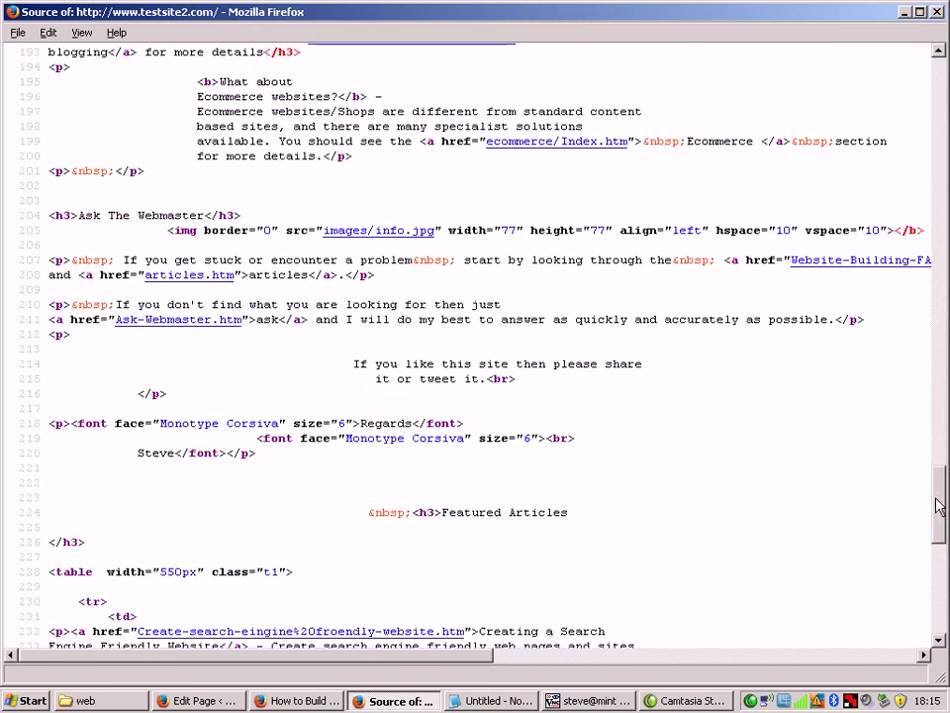
drag(939, 503, 941, 48)
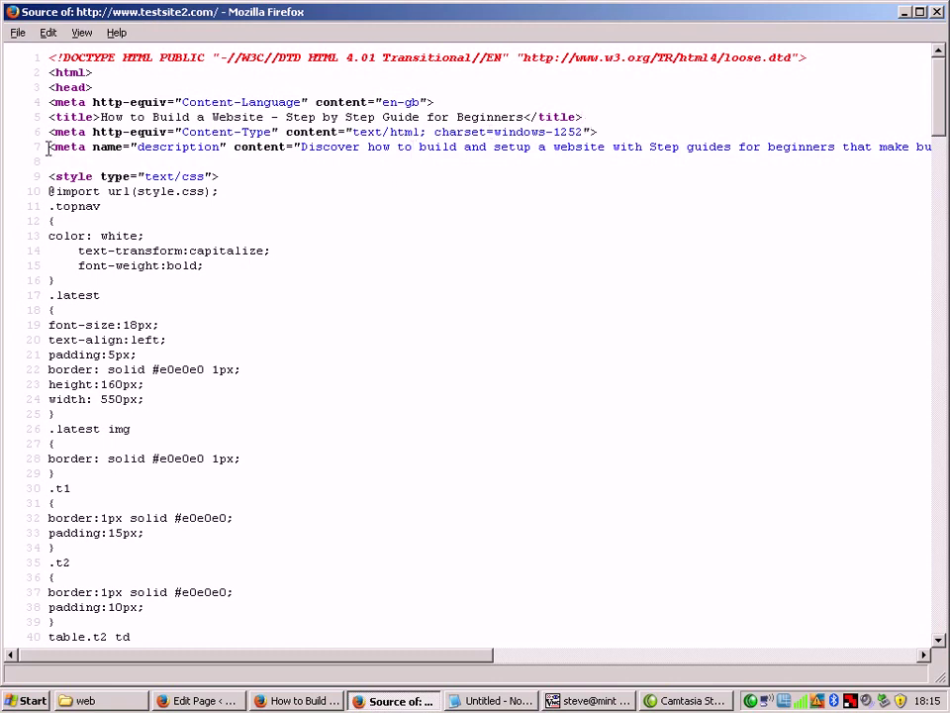
drag(48, 146, 265, 146)
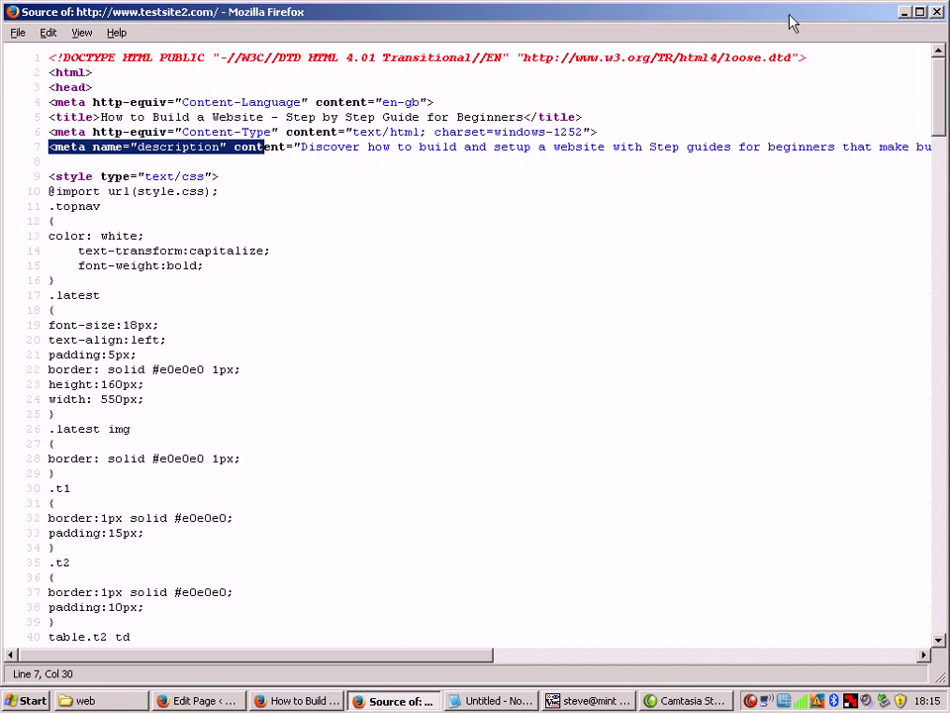
click(936, 13)
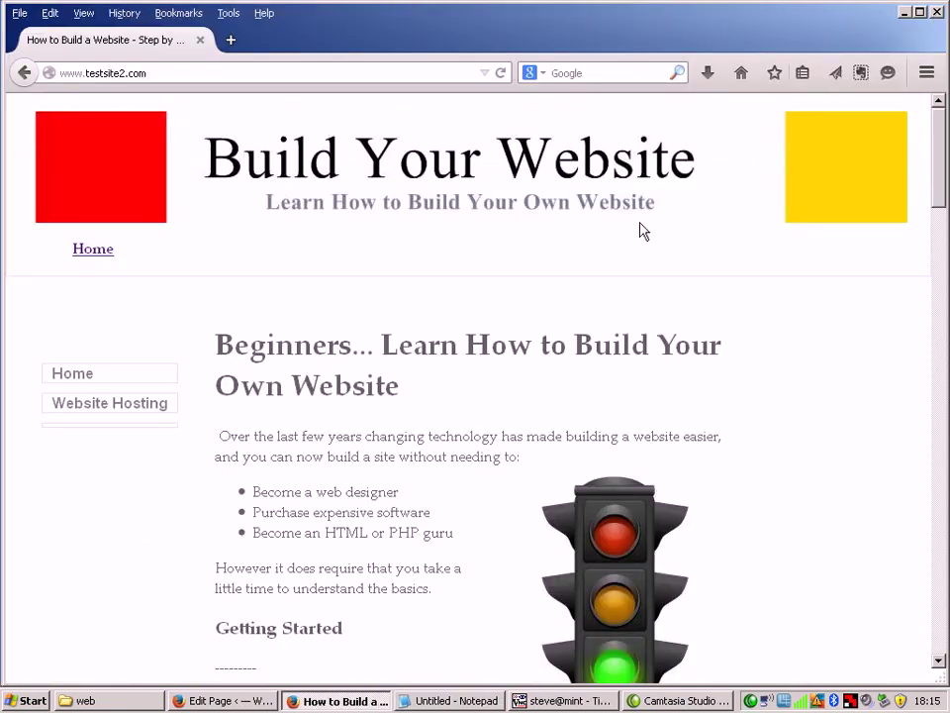
Step: Switch to TightVNC Viewer, open index.php from the test2 folder to read its content, and close the editor
click(570, 701)
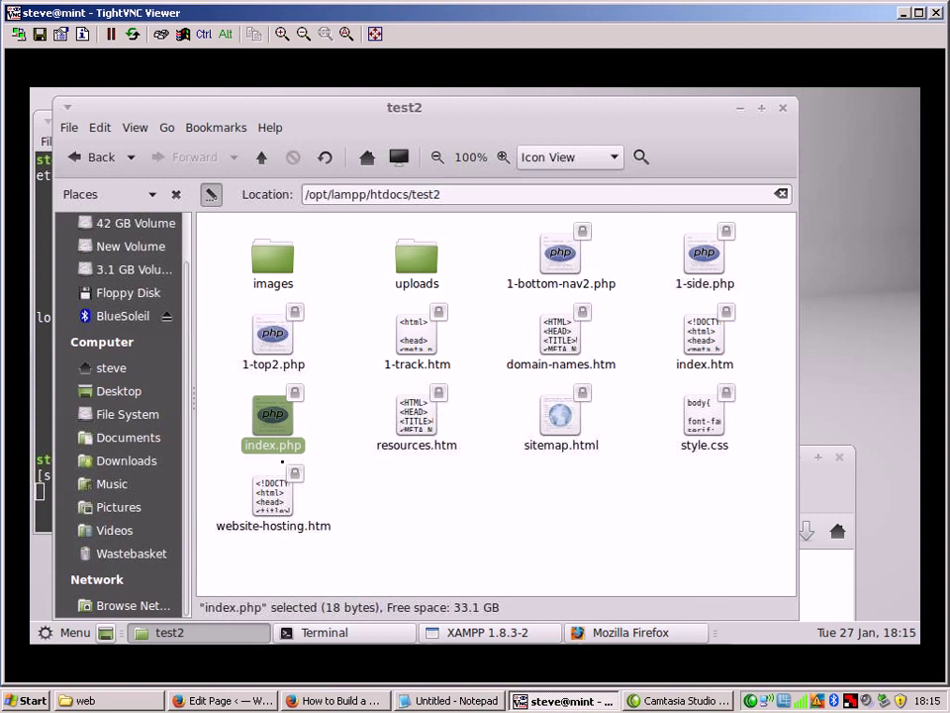
click(375, 479)
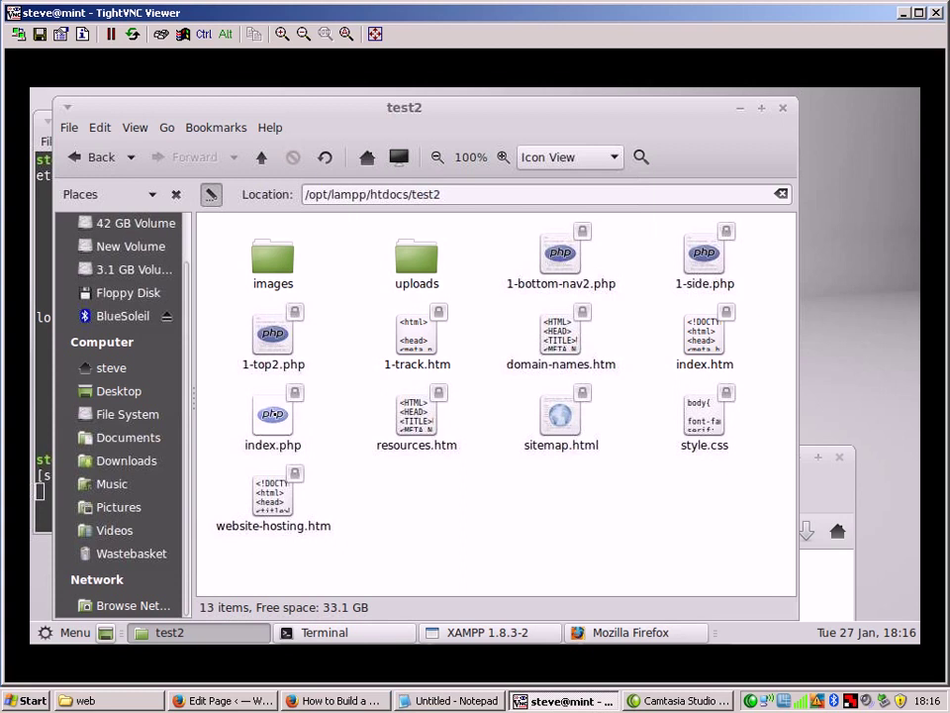
double_click(273, 413)
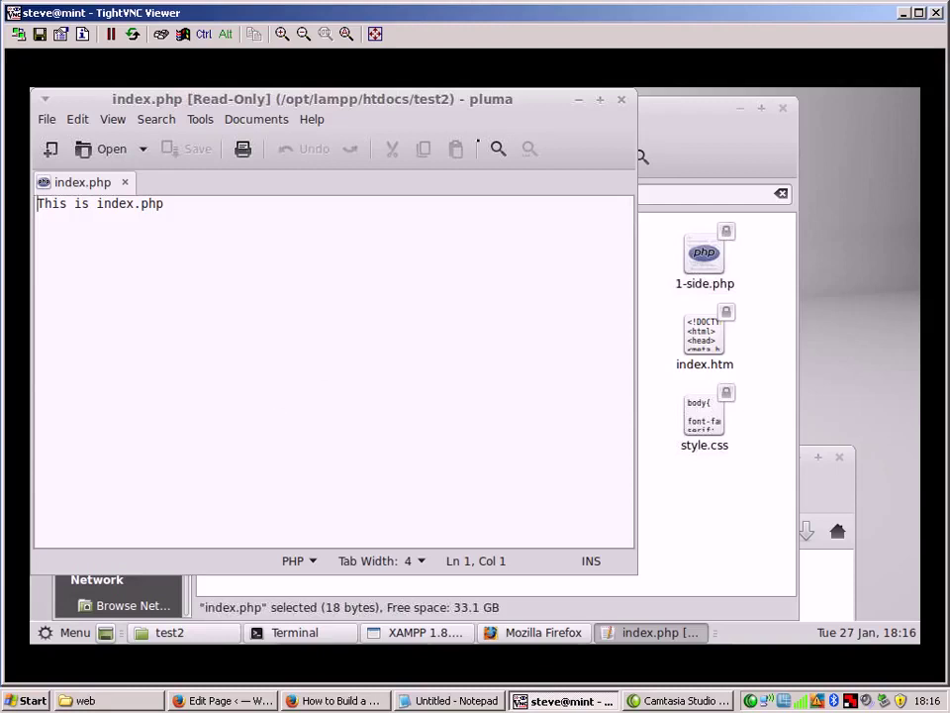
click(622, 99)
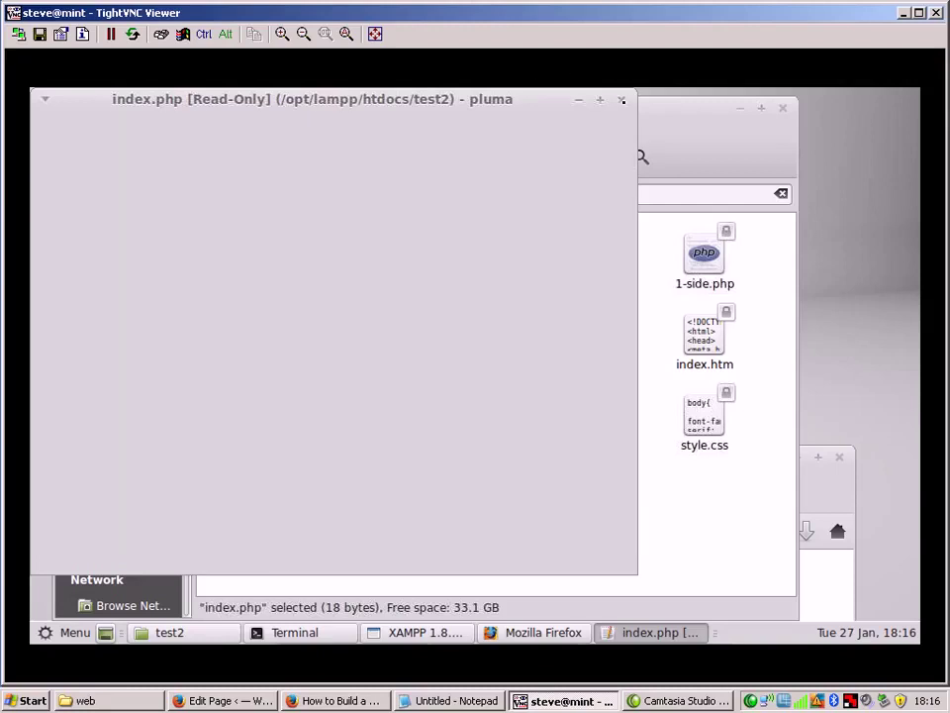
click(332, 699)
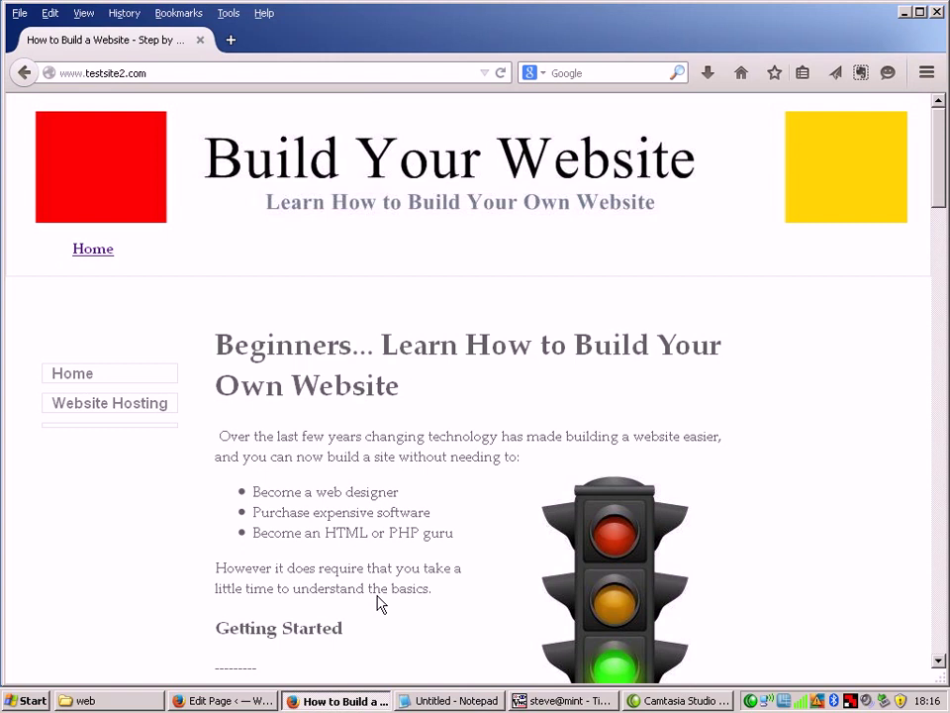
click(158, 72)
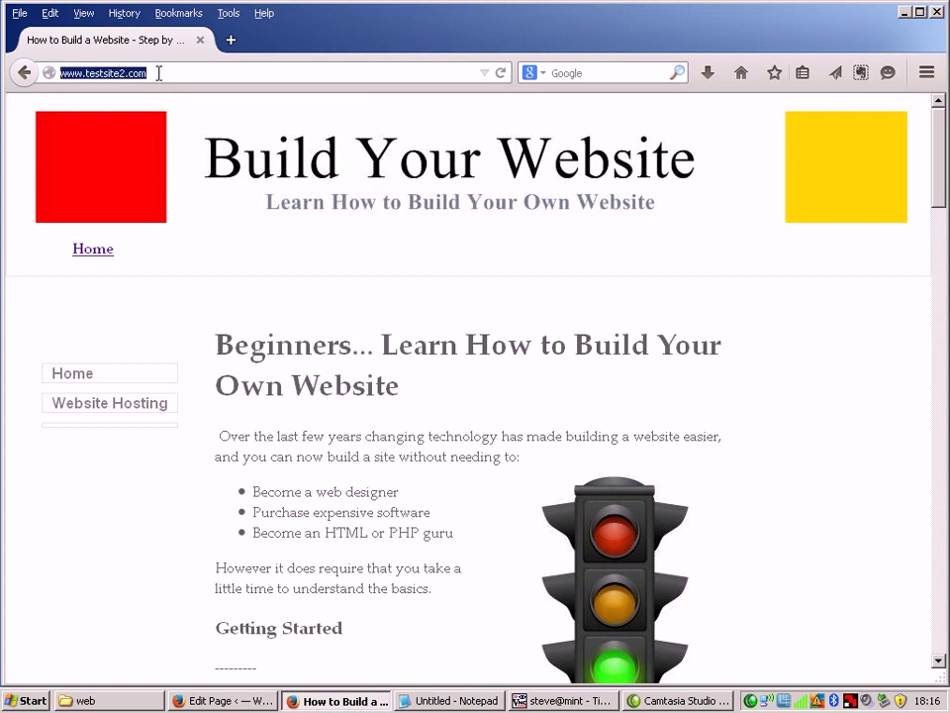
click(159, 73)
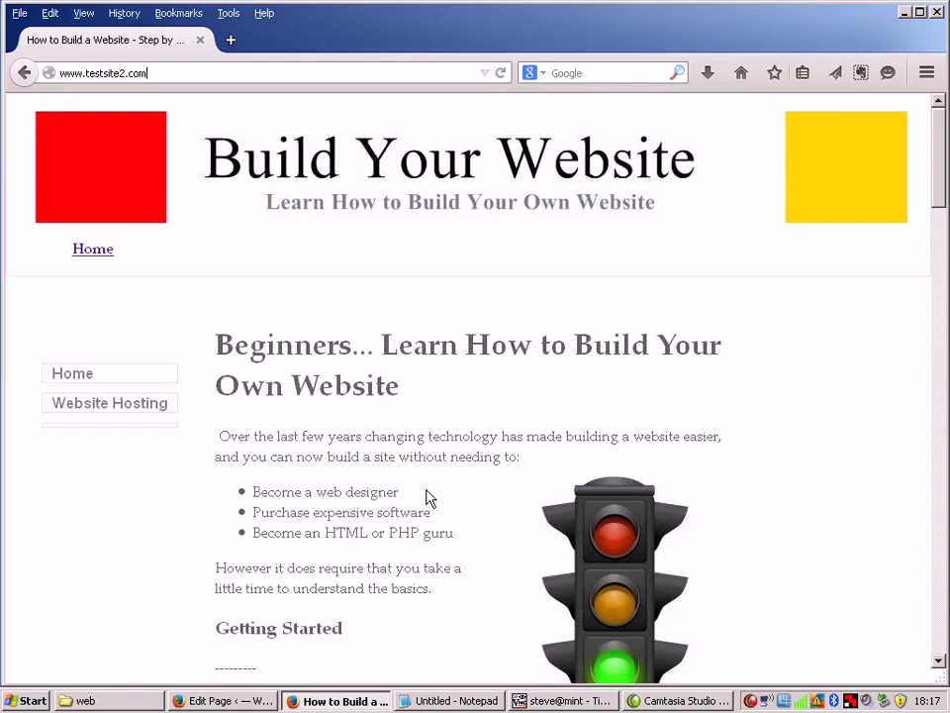
click(567, 701)
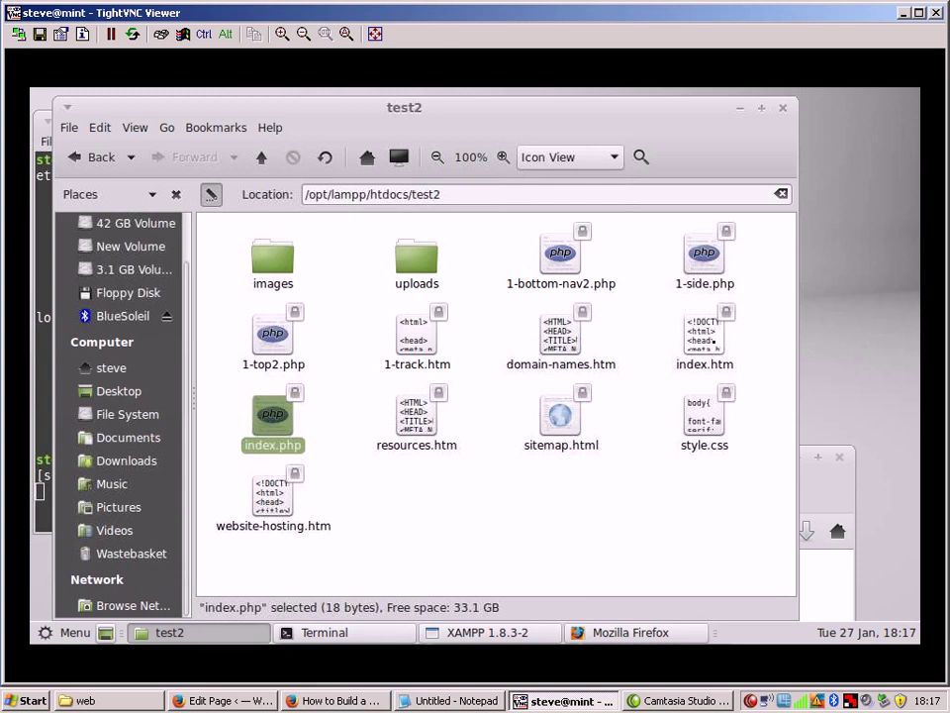
click(314, 432)
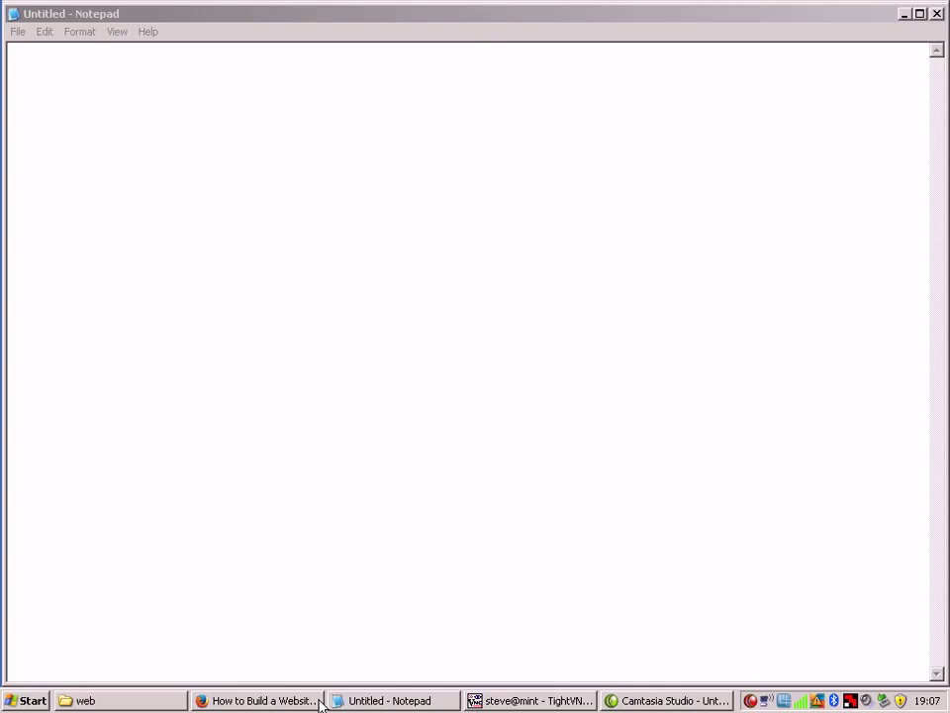
Step: Switch to TightVNC Viewer and look through the WordPress folders and files copied into webs/test2, including wp-config.php
click(514, 700)
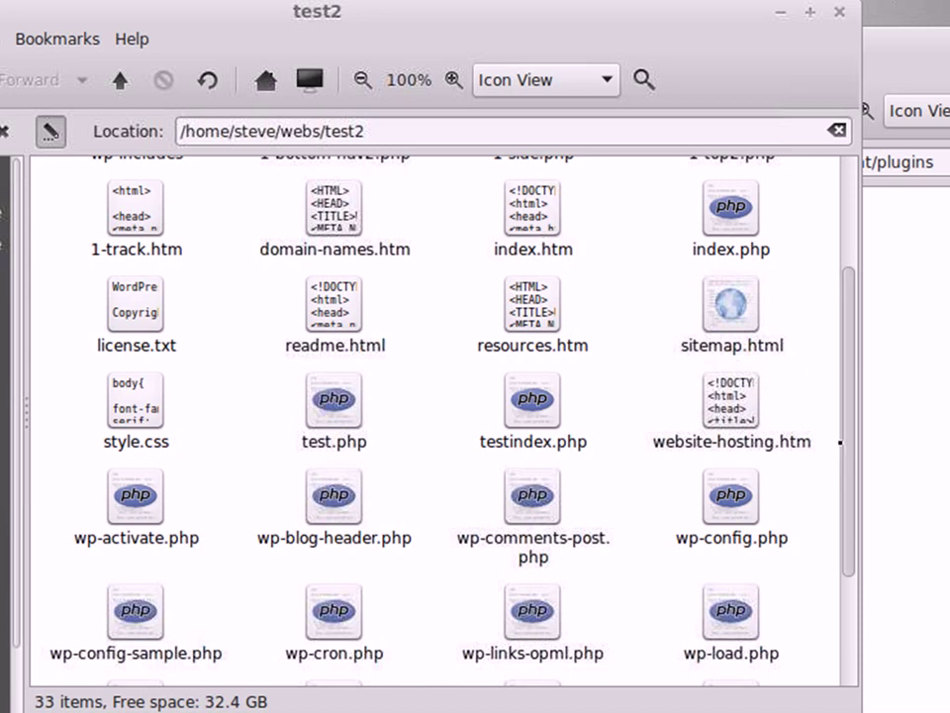
scroll(415, 299, up, 1)
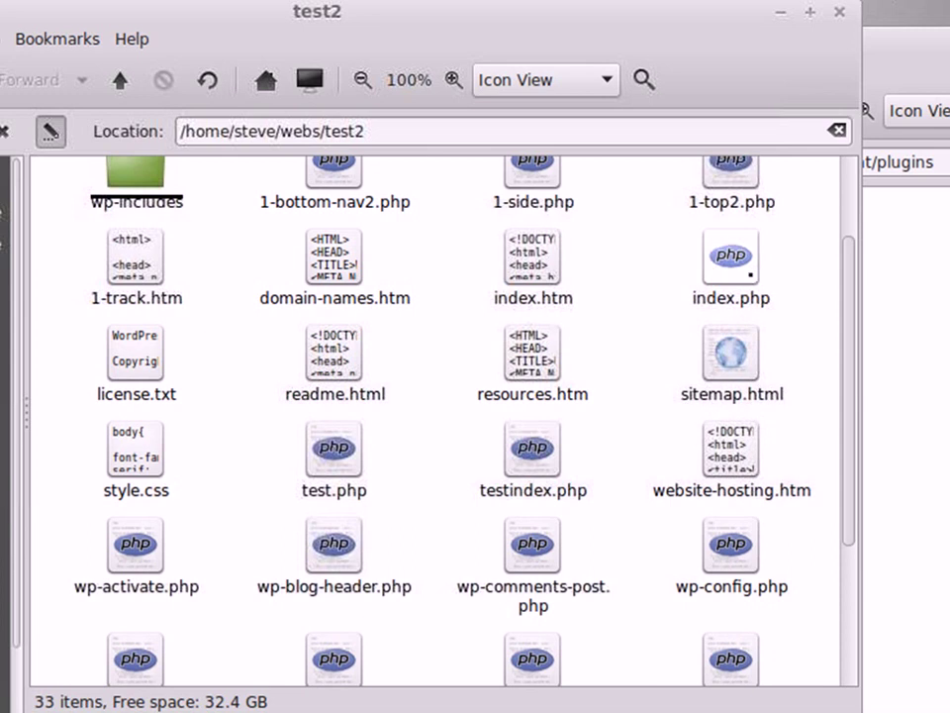
scroll(845, 368, up, 3)
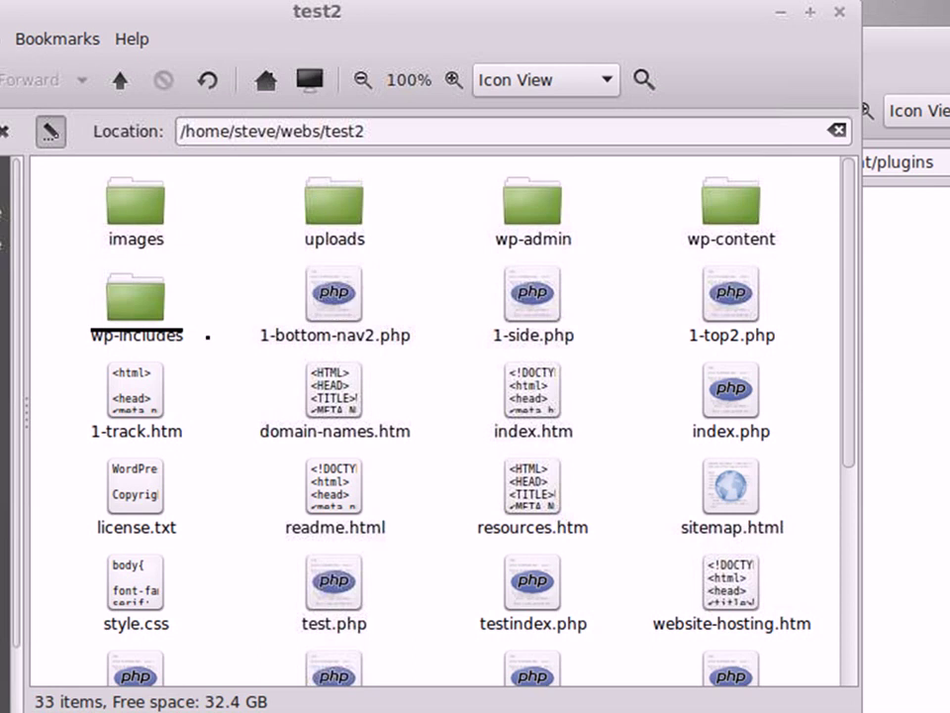
scroll(651, 371, down, 5)
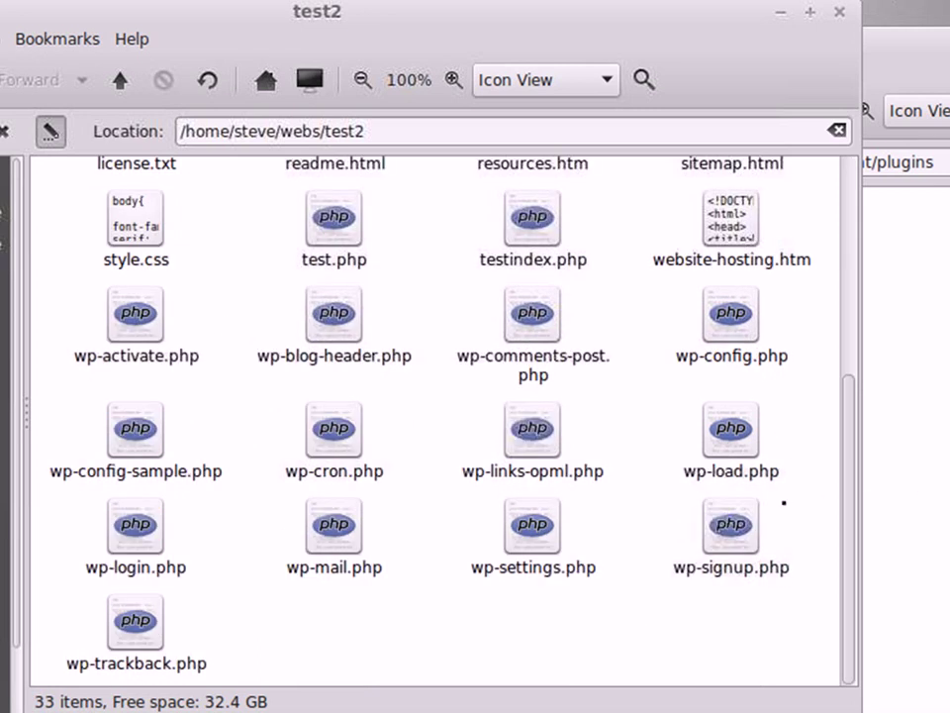
click(737, 330)
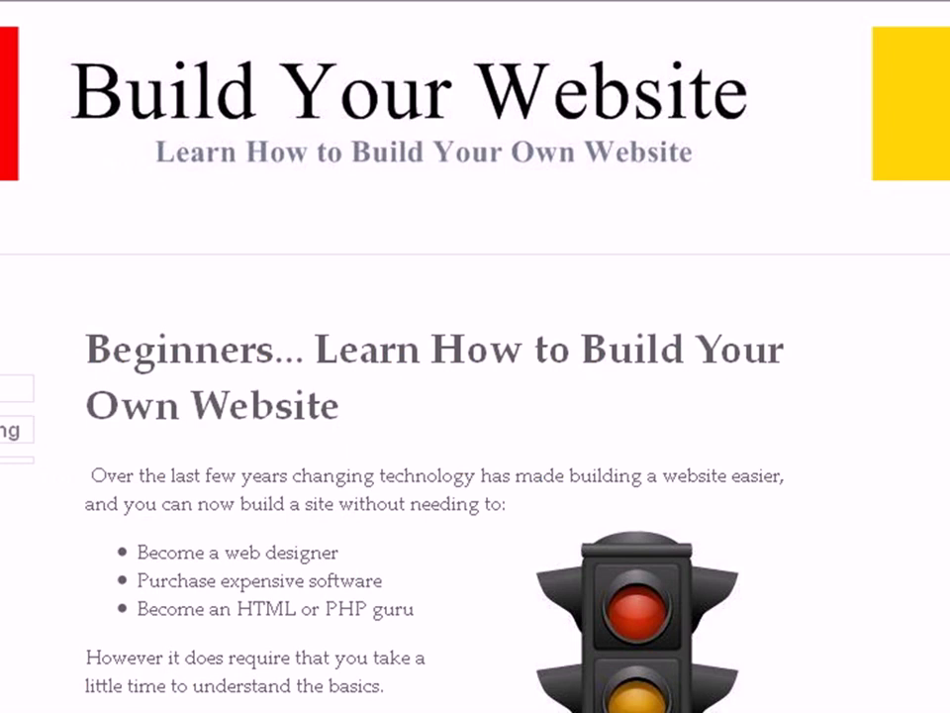
key(Down)
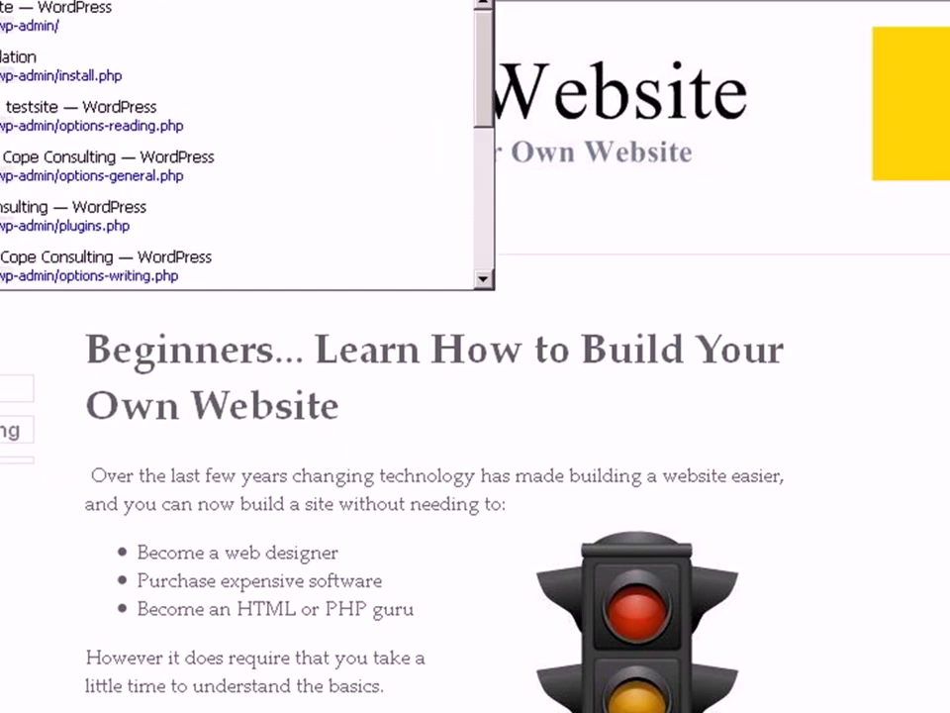
key(Escape)
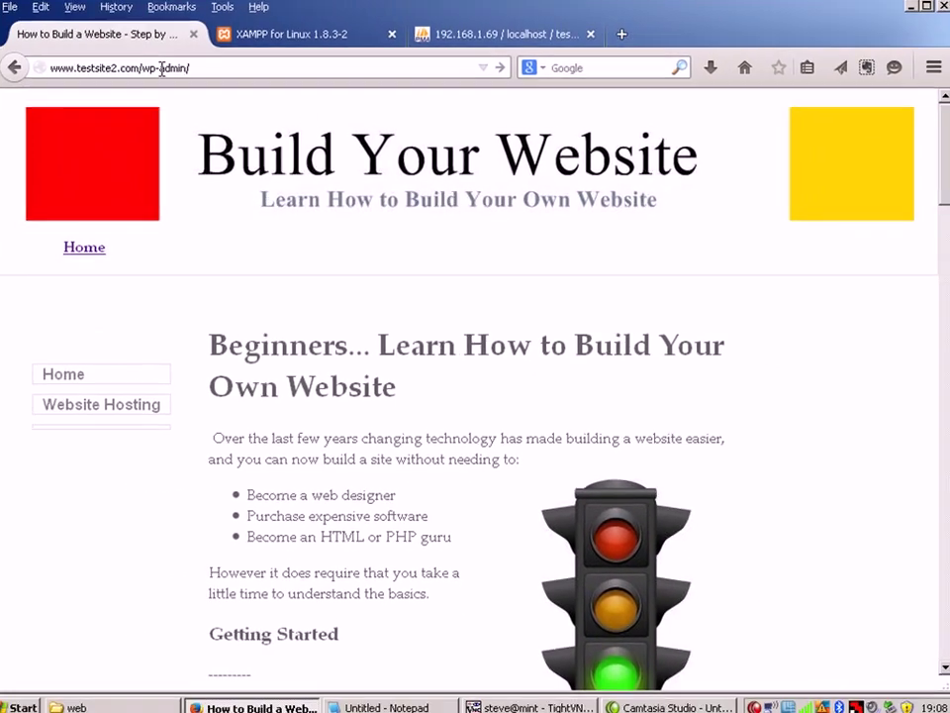
key(Return)
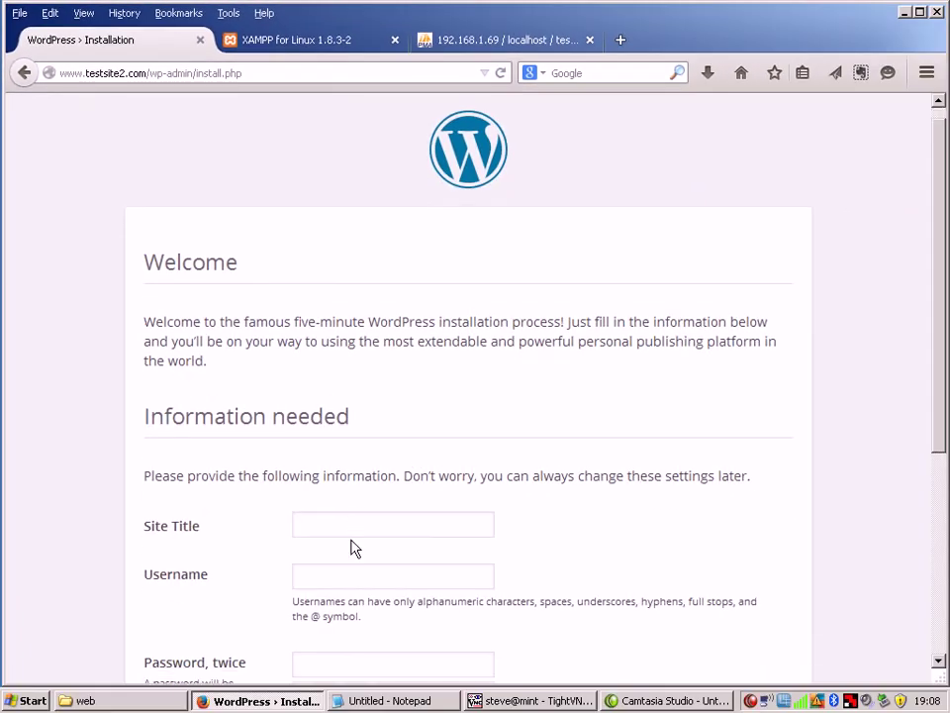
Step: Title the site testsite, enter the username, password twice and e-mail, disallow search engine indexing, and install WordPress
scroll(354, 547, down, 3)
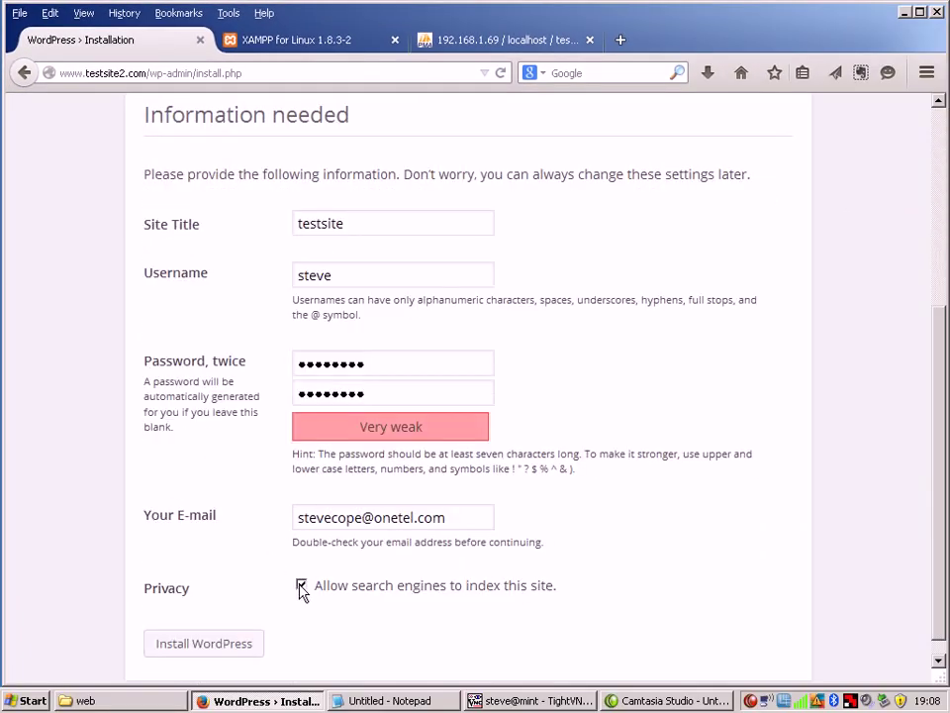
click(301, 585)
scroll(348, 606, down, 1)
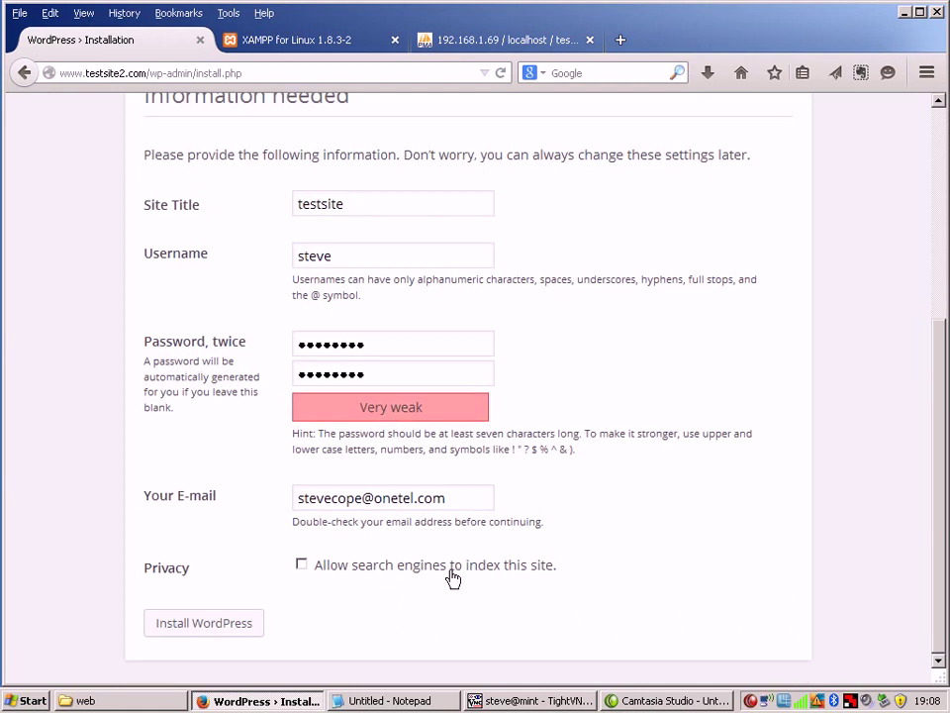
click(234, 632)
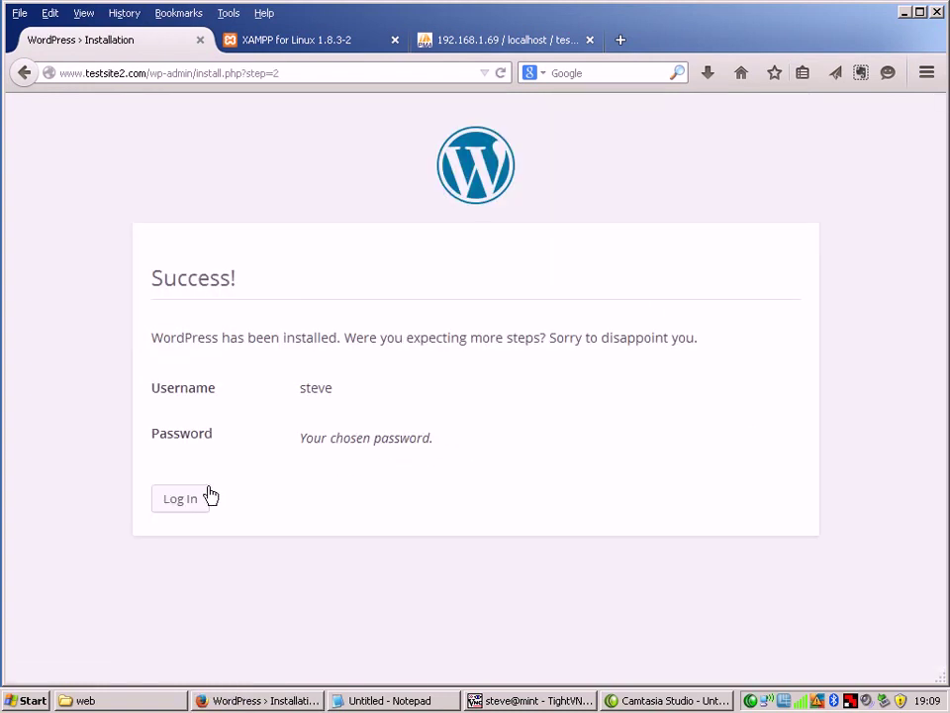
Step: Log in to the new WordPress site with the prefilled account credentials
click(196, 501)
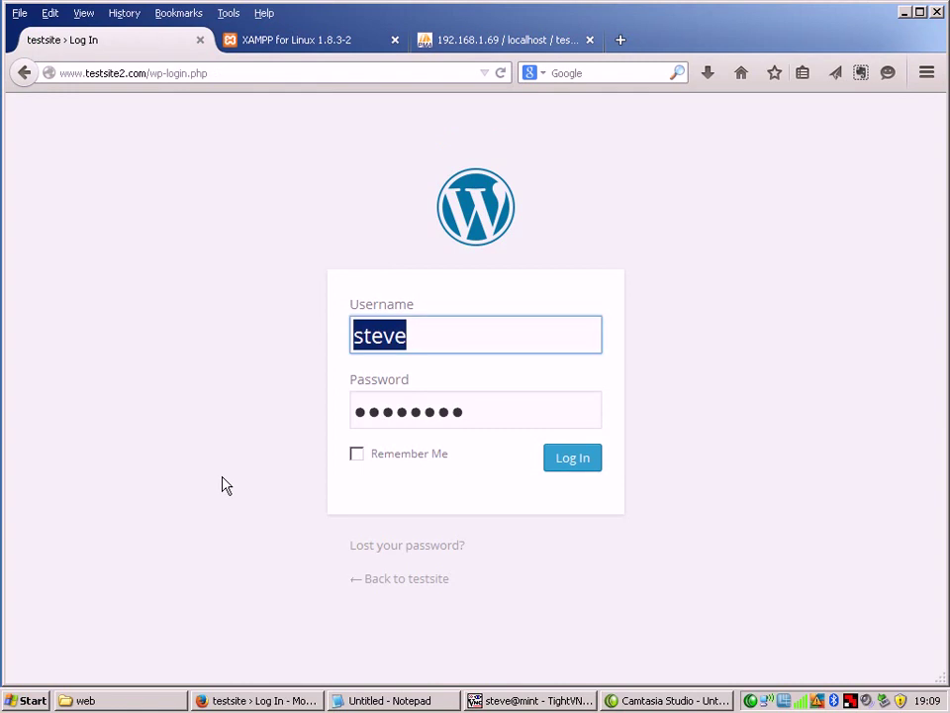
click(561, 460)
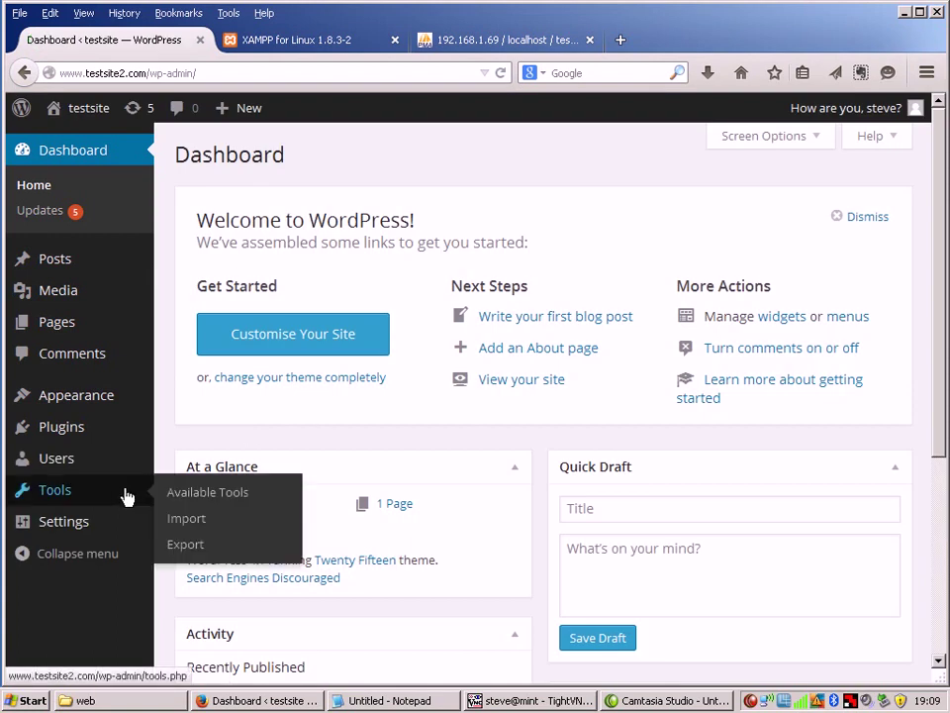
Step: Set the site's permalink structure to Post name and save the changes
mouse_move(88, 524)
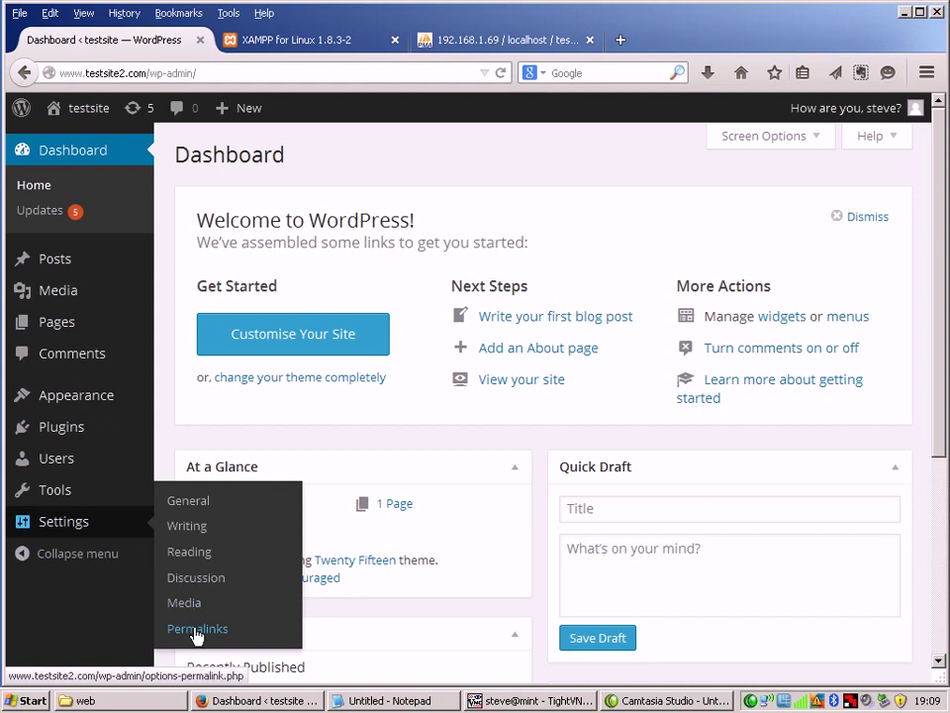
click(195, 630)
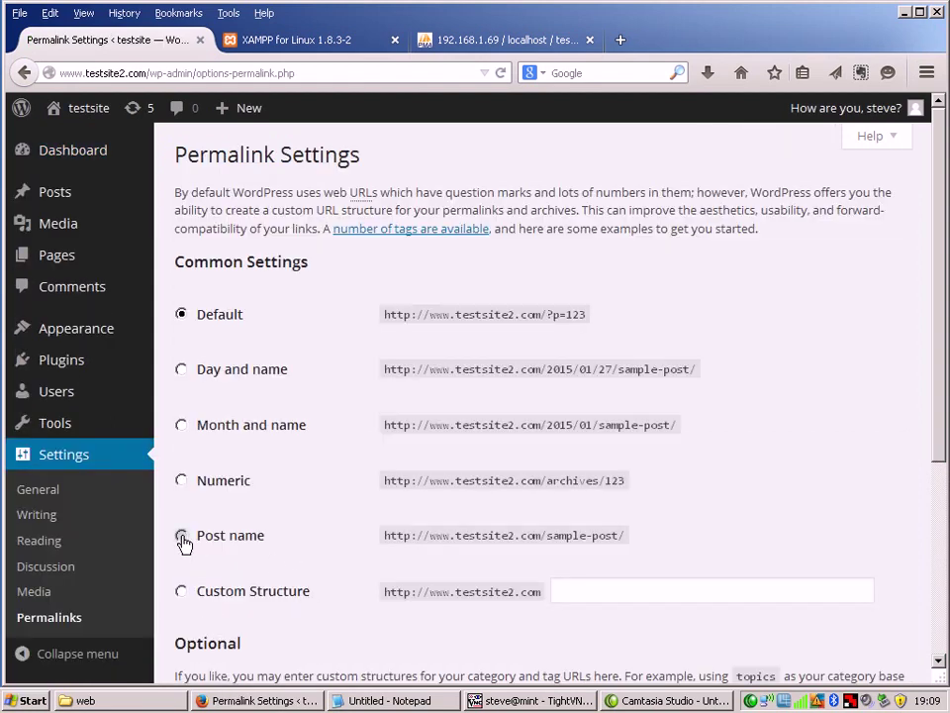
click(182, 536)
scroll(229, 561, down, 5)
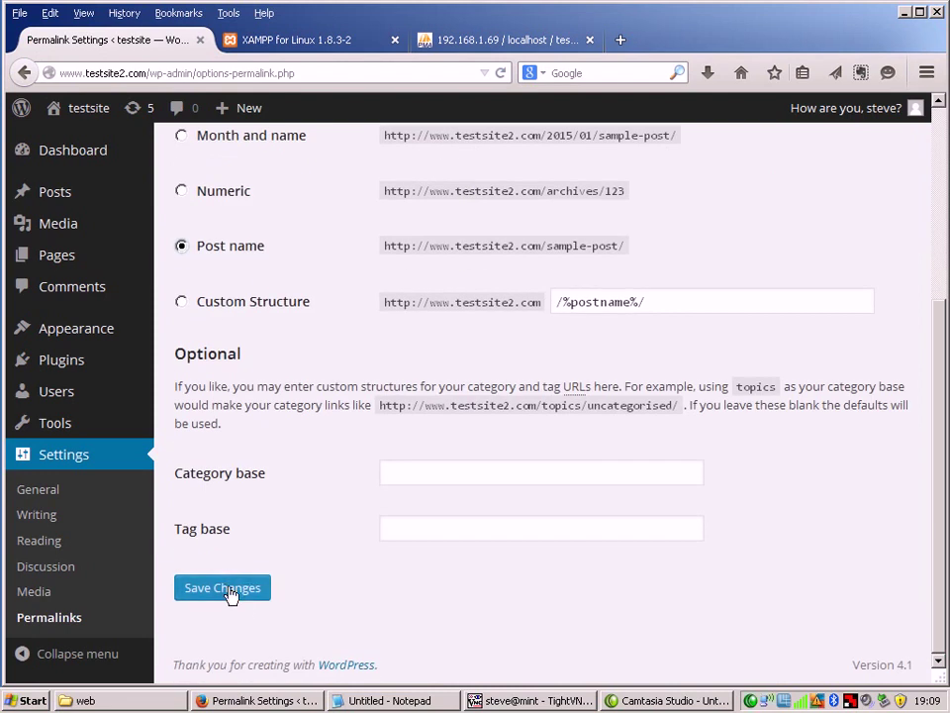
click(238, 587)
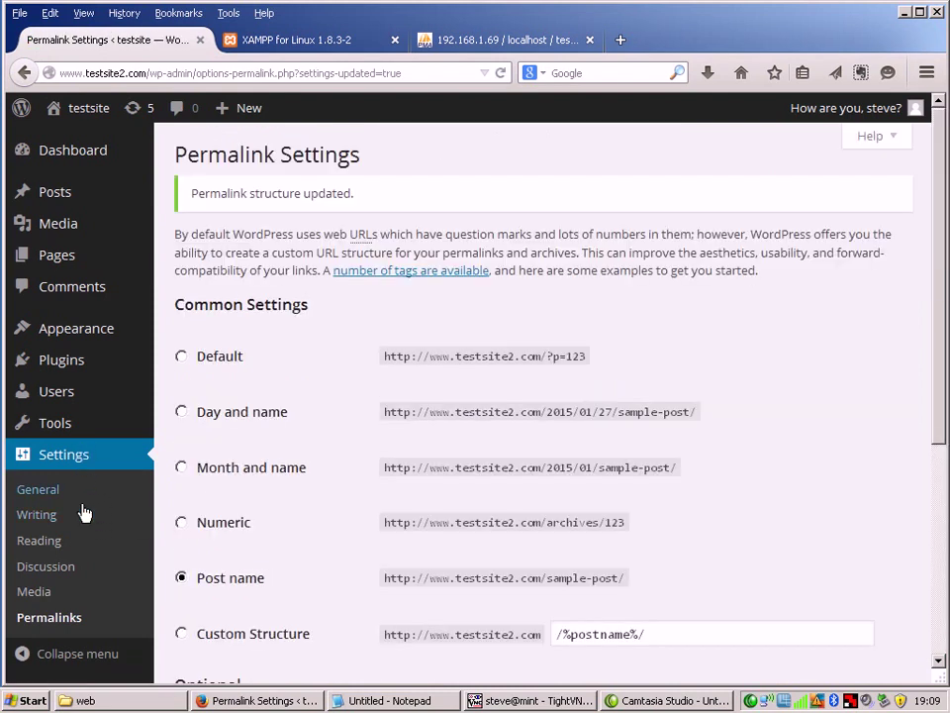
click(40, 540)
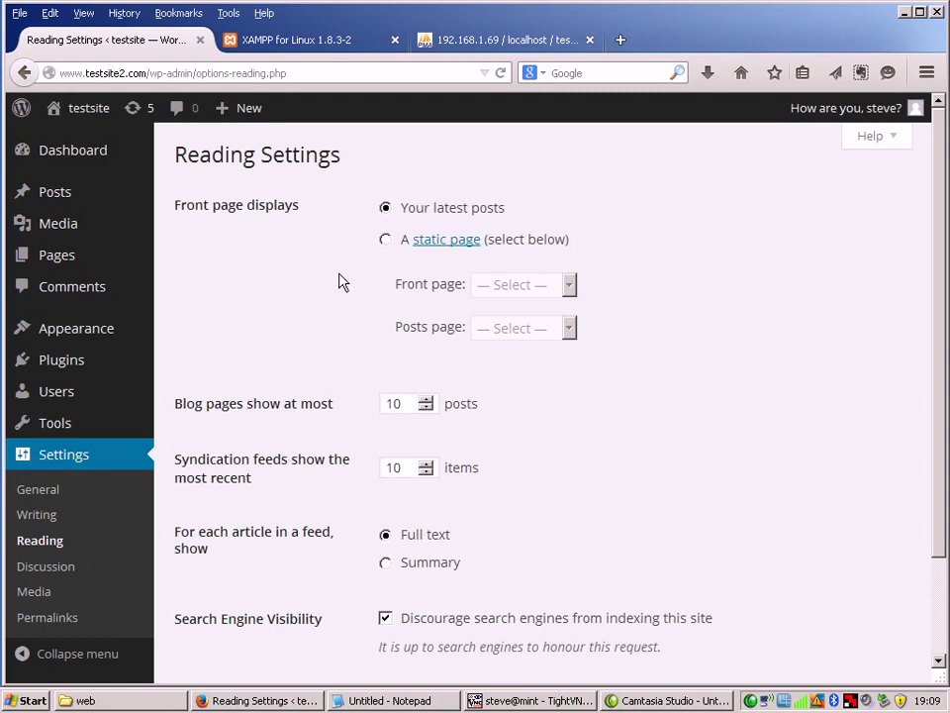
drag(290, 76, 151, 80)
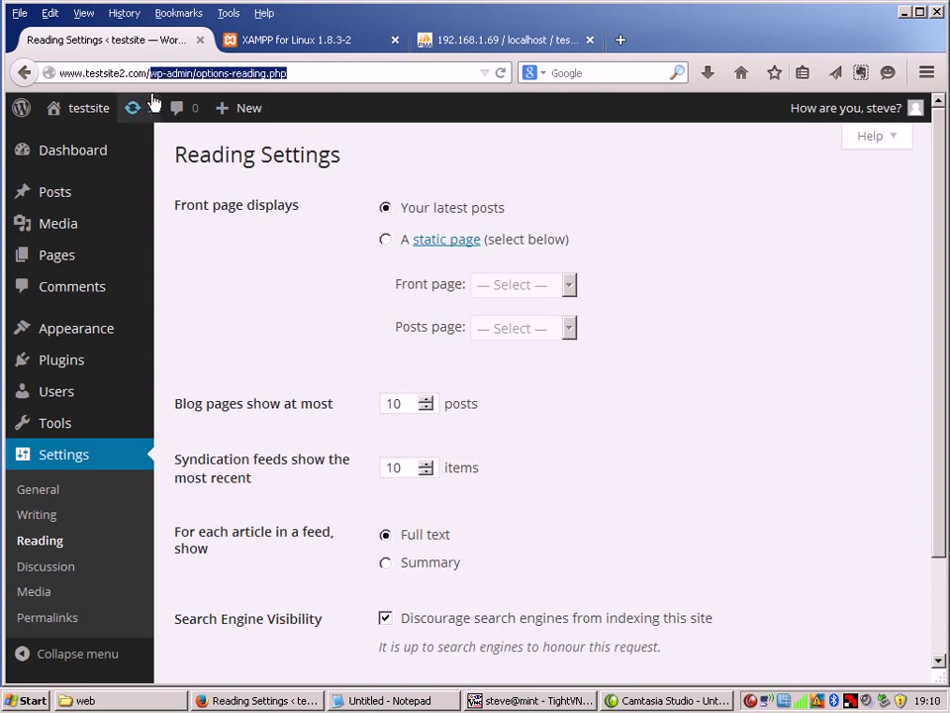
key(BackSpace)
key(Return)
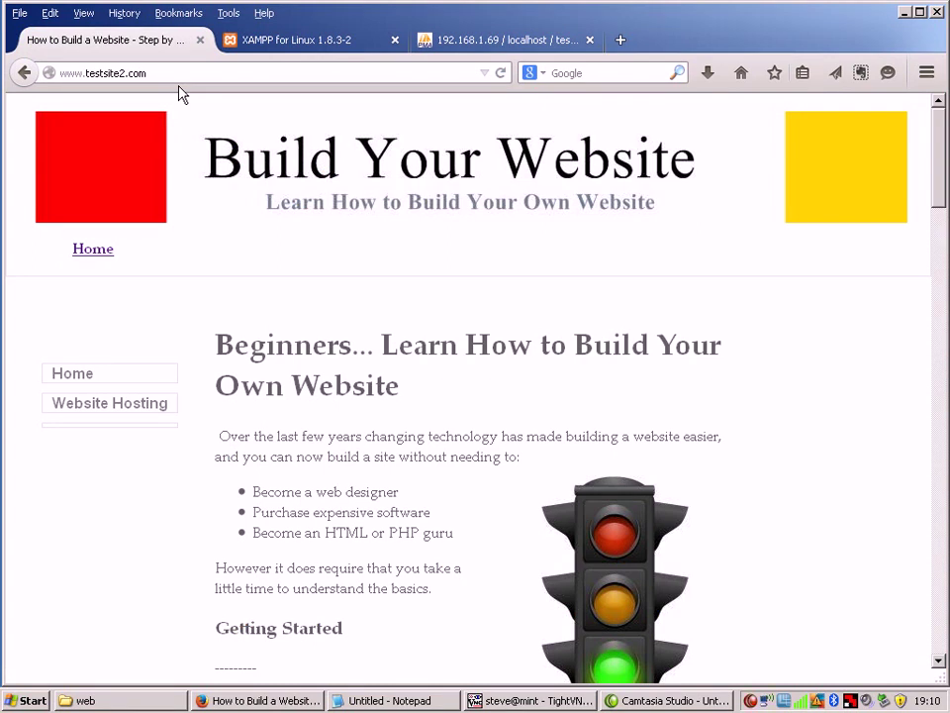
Step: Open the static site's Website Hosting page from the home page and examine its address
click(165, 73)
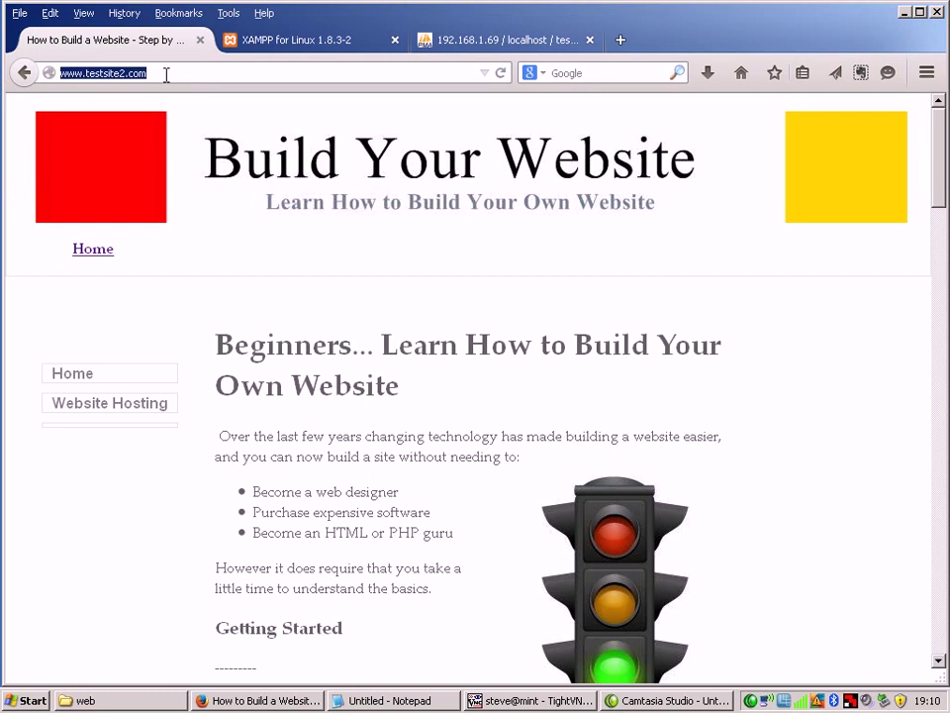
click(156, 406)
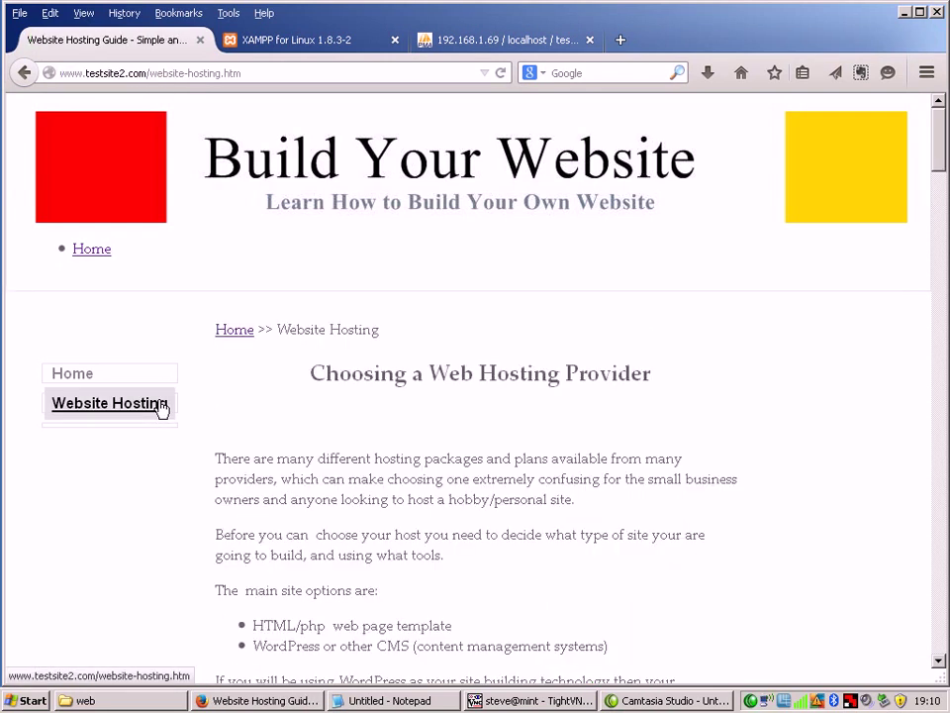
click(260, 75)
click(260, 77)
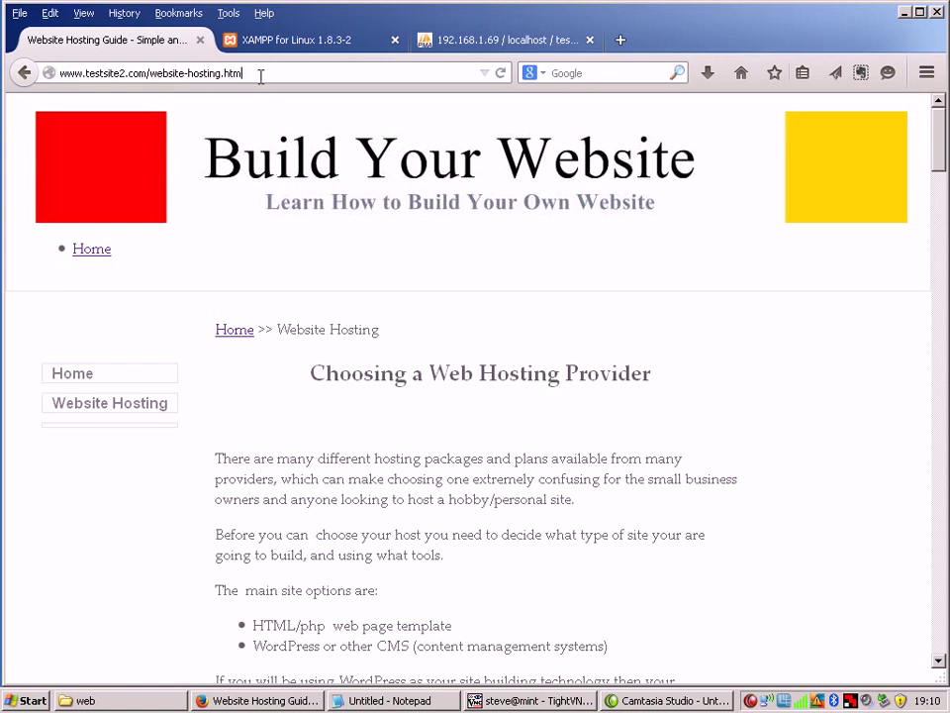